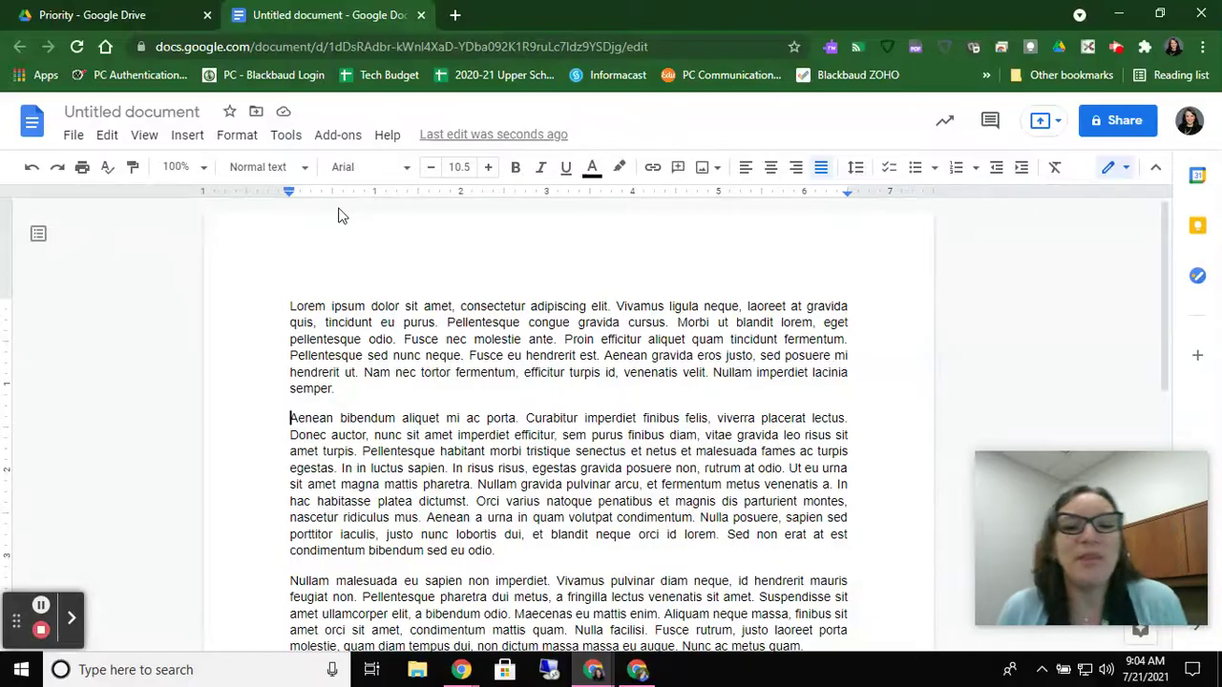
Step: Select all of the document's placeholder paragraphs with Ctrl+A
{"action": "left_click", "coordinate": [281, 206]}
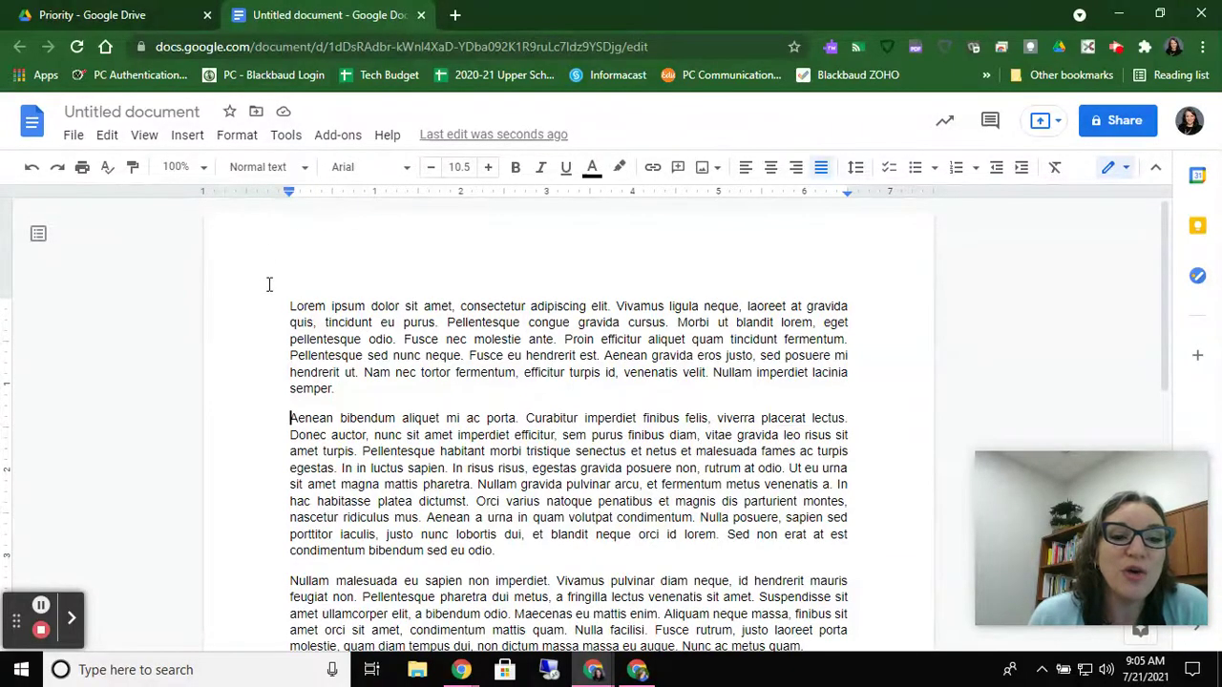
{"action": "left_click_drag", "start_coordinate": [291, 308], "coordinate": [758, 453]}
{"action": "left_click_drag", "start_coordinate": [749, 567], "coordinate": [816, 563]}
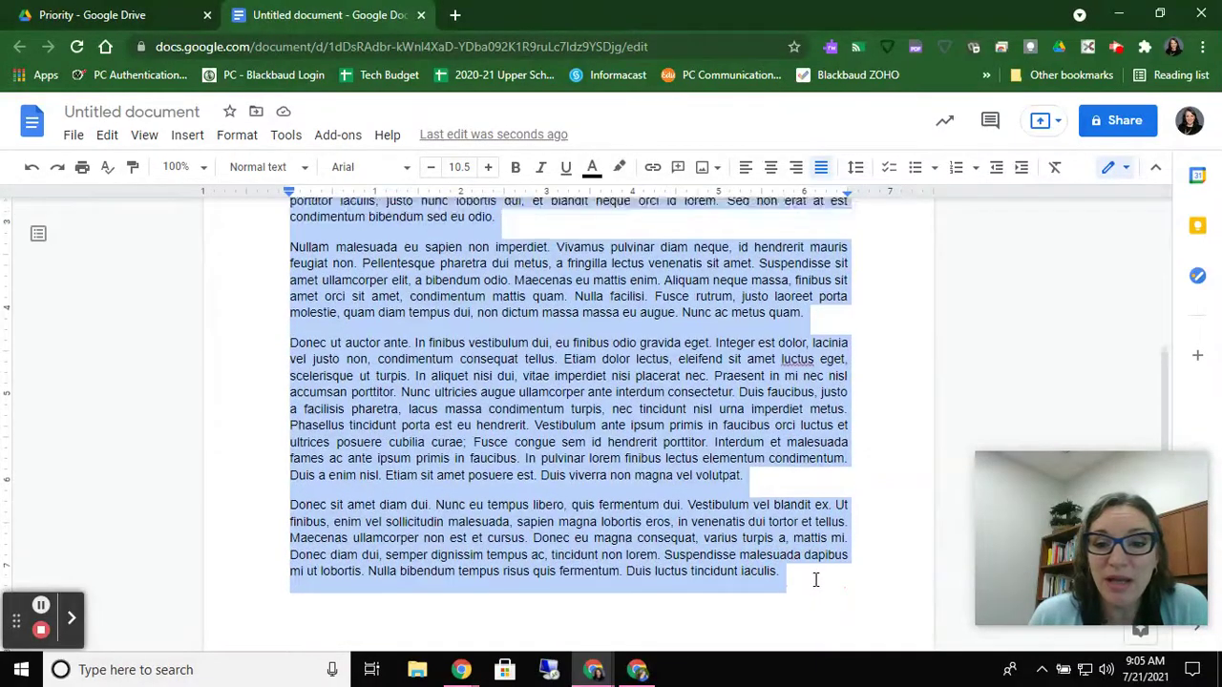
{"action": "scroll", "coordinate": [813, 573], "scroll_direction": "up", "scroll_amount": 5}
{"action": "left_click", "coordinate": [604, 283]}
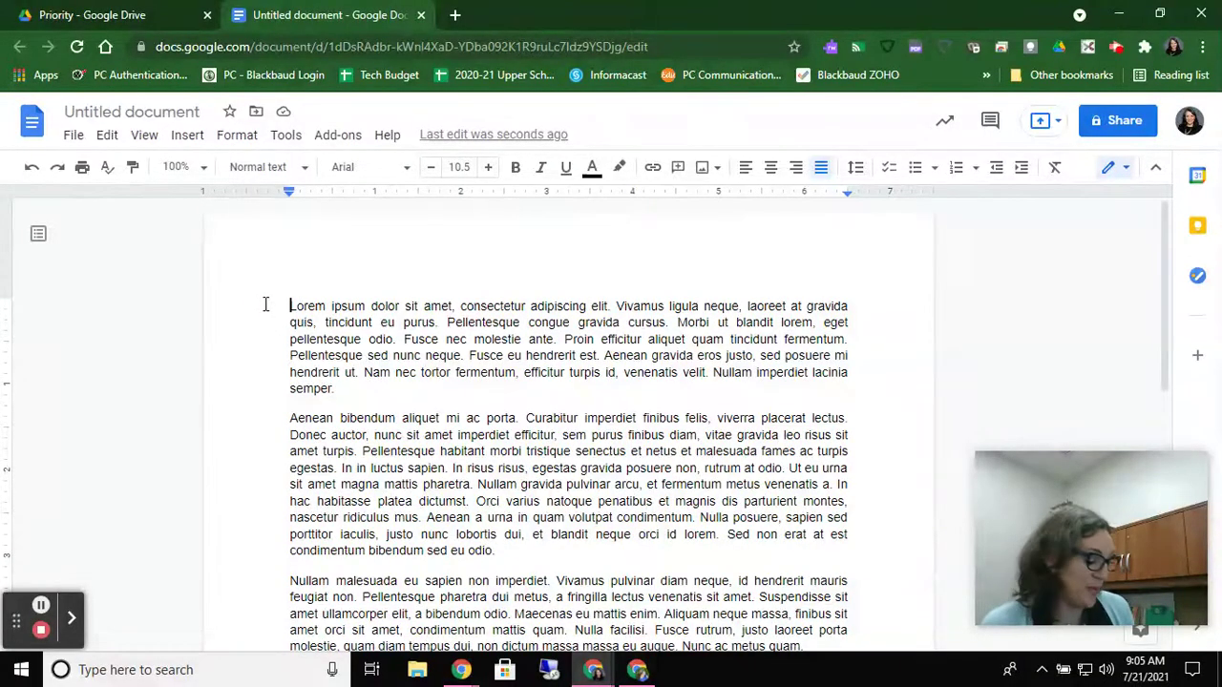
{"action": "key", "text": "ctrl+a"}
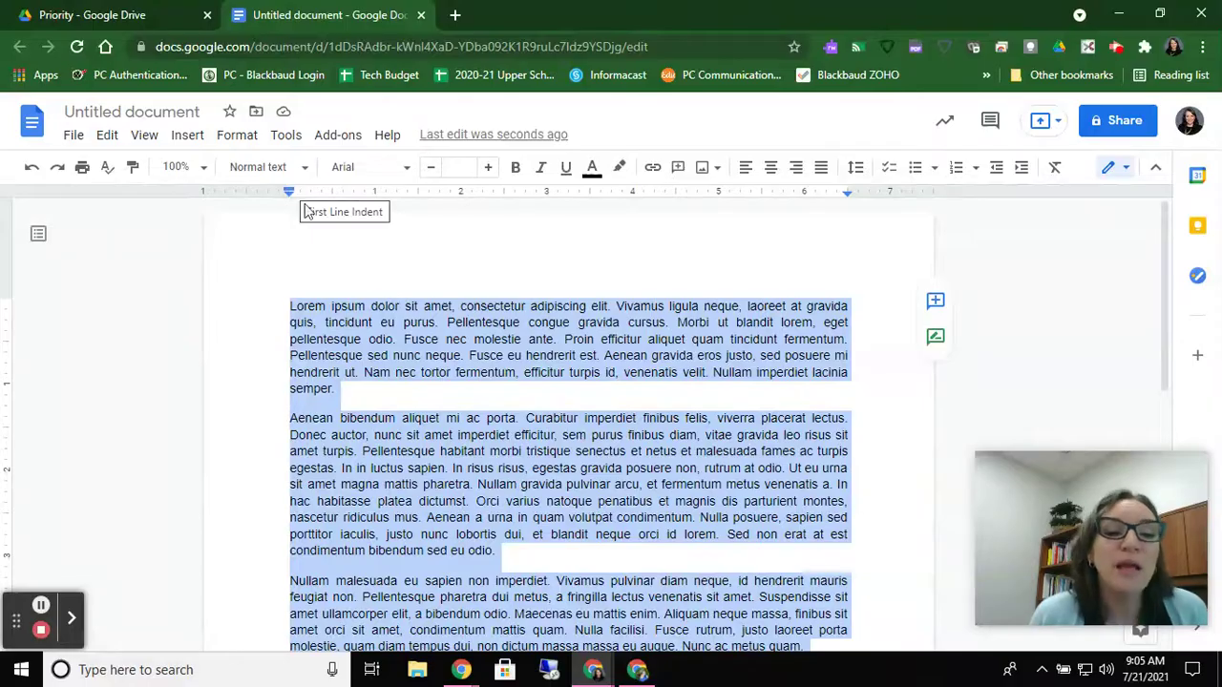
Step: Move the ruler's first-line indent marker to 0.50 inch for all paragraphs
{"action": "left_click_drag", "start_coordinate": [289, 192], "coordinate": [333, 196]}
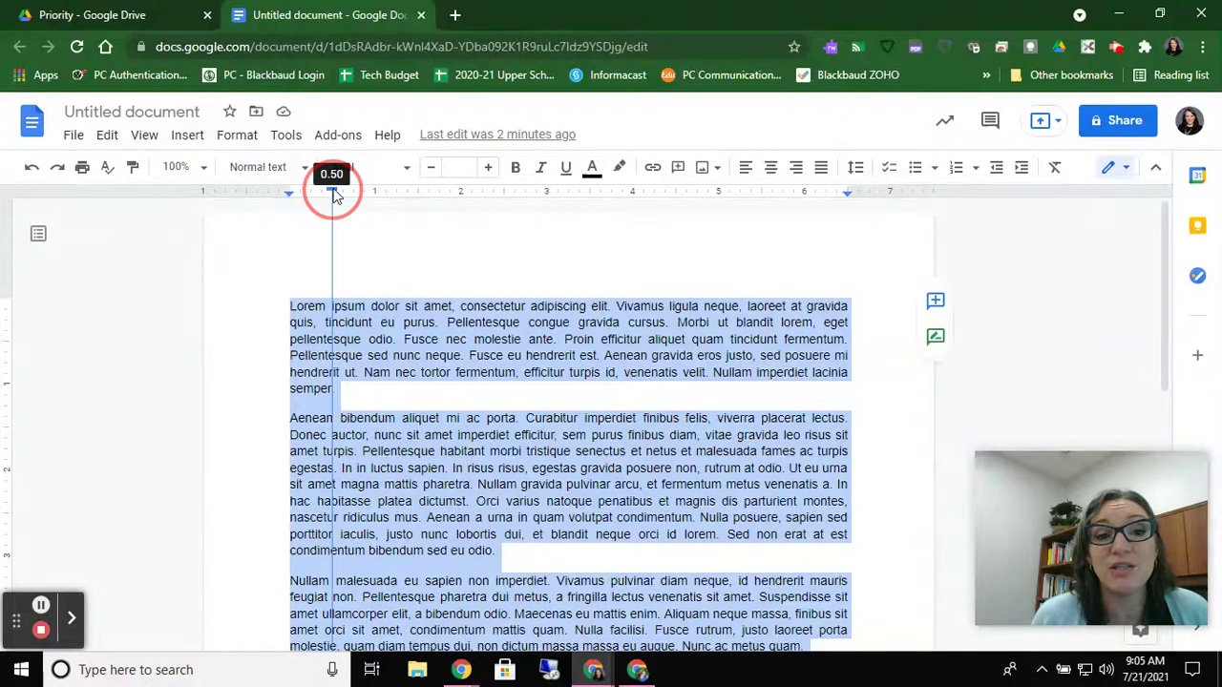
{"action": "left_click_drag", "start_coordinate": [333, 193], "coordinate": [333, 193]}
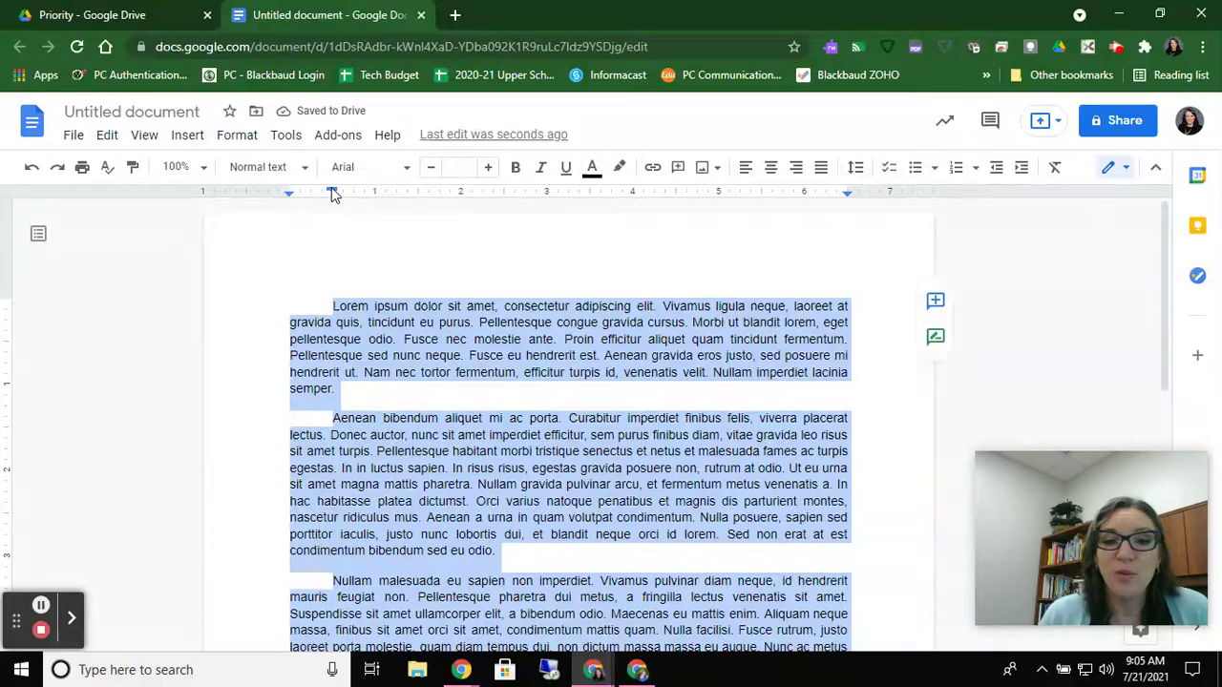
{"action": "left_click", "coordinate": [436, 390]}
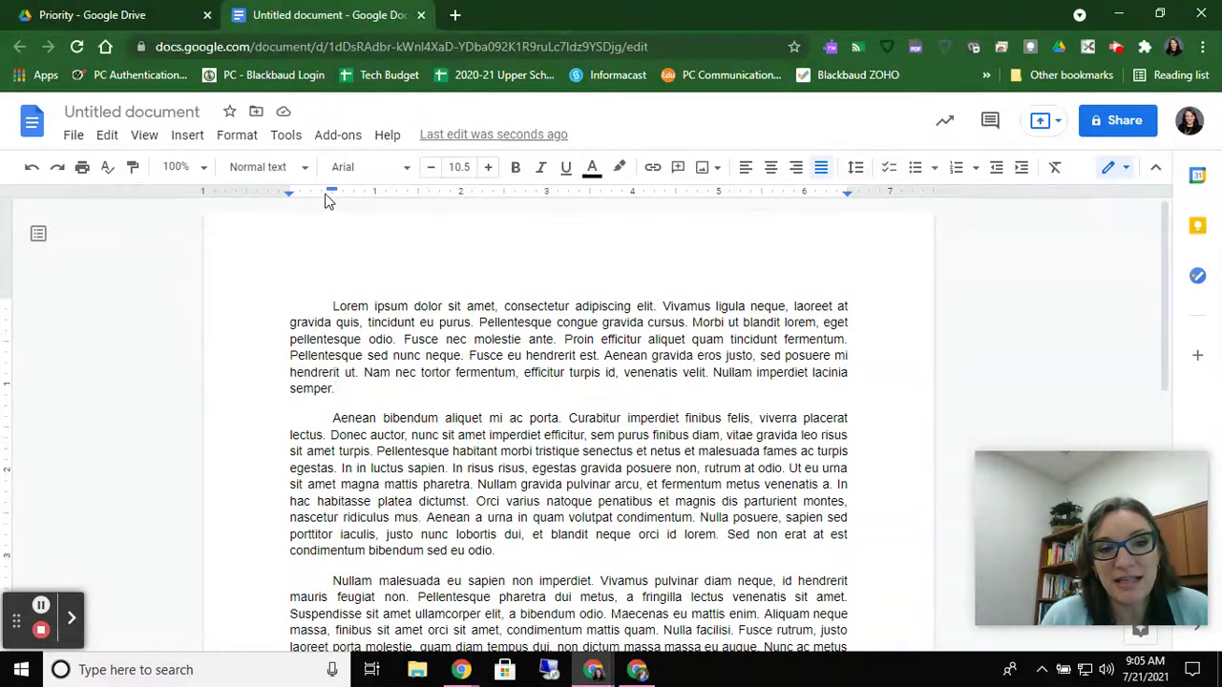
{"action": "scroll", "coordinate": [469, 526], "scroll_direction": "down", "scroll_amount": 1}
Step: Add an empty paragraph after the last one, confirming it inherits the 0.50-inch indent
{"action": "scroll", "coordinate": [472, 532], "scroll_direction": "down", "scroll_amount": 5}
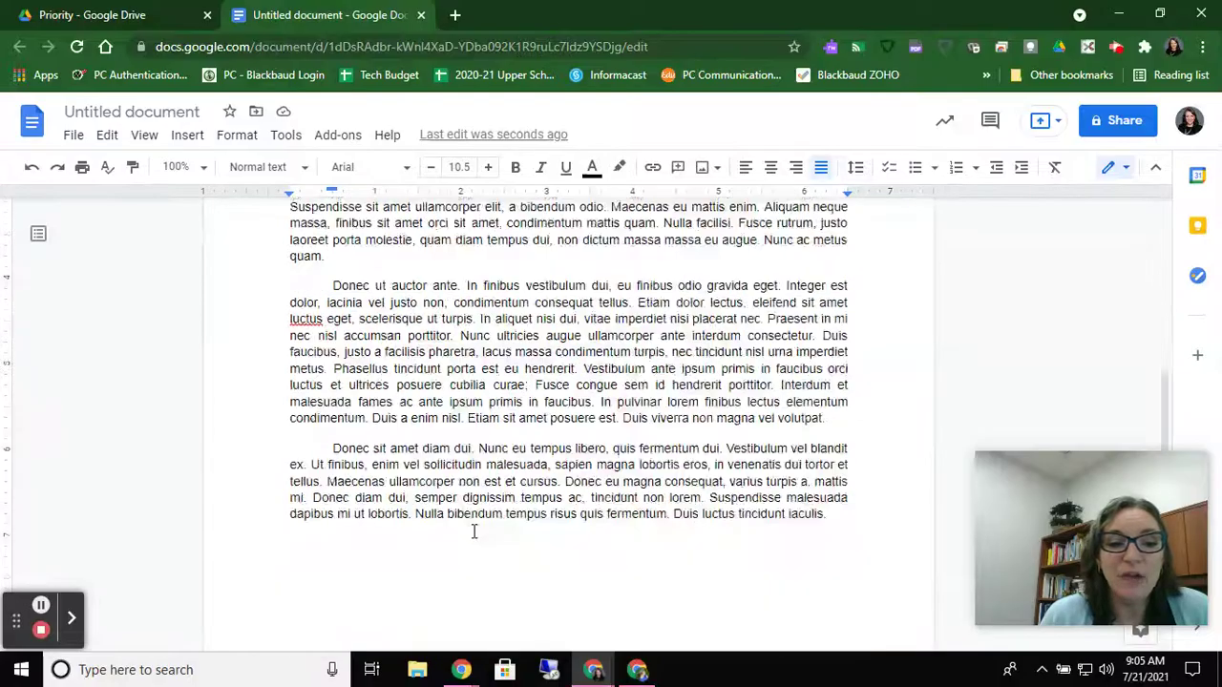
{"action": "scroll", "coordinate": [472, 532], "scroll_direction": "down", "scroll_amount": 2}
{"action": "left_click", "coordinate": [840, 339]}
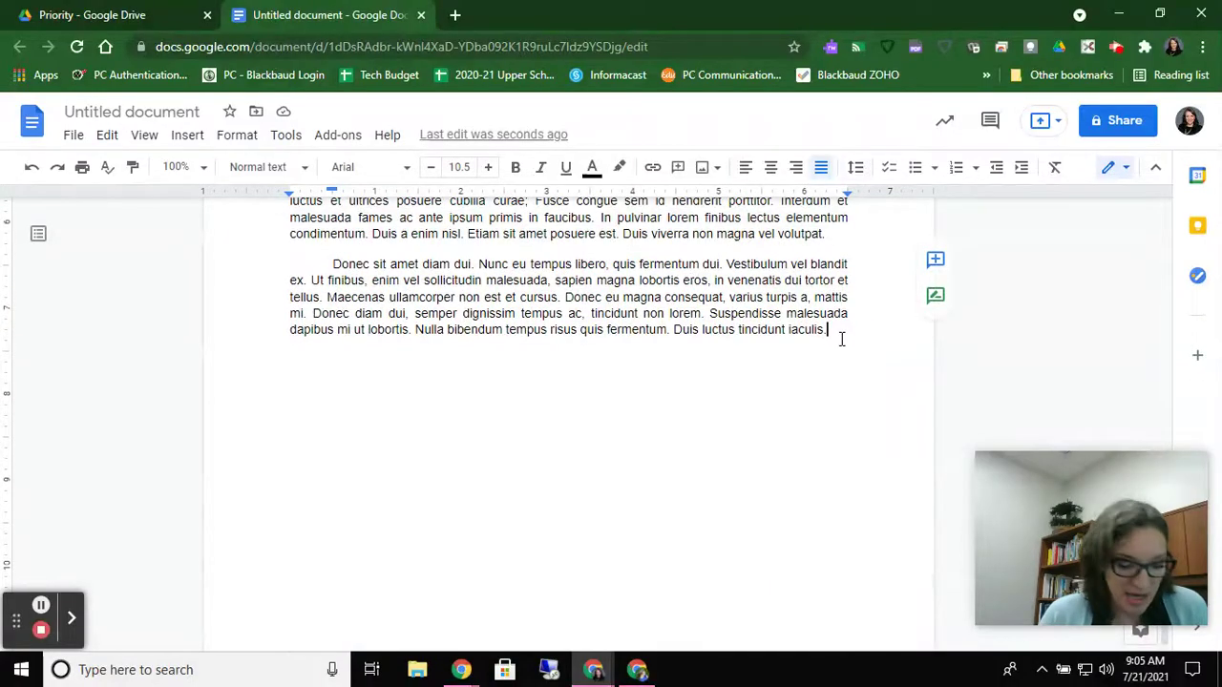
{"action": "key", "text": "Return"}
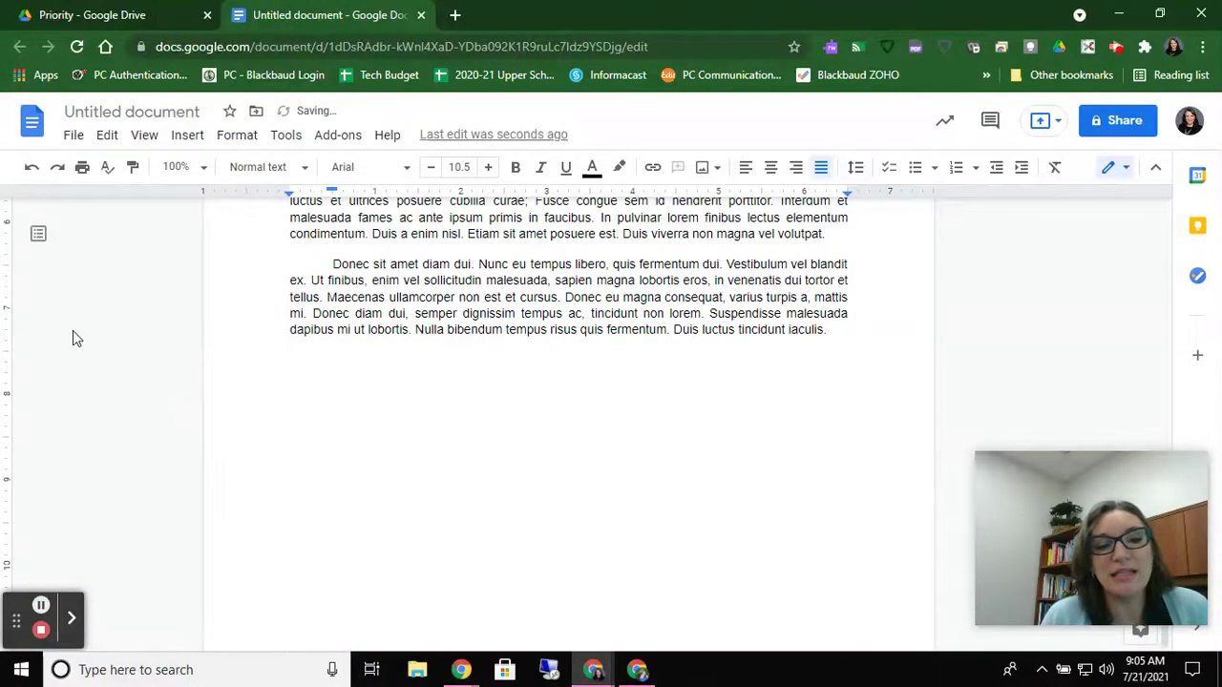
{"action": "left_click", "coordinate": [339, 363]}
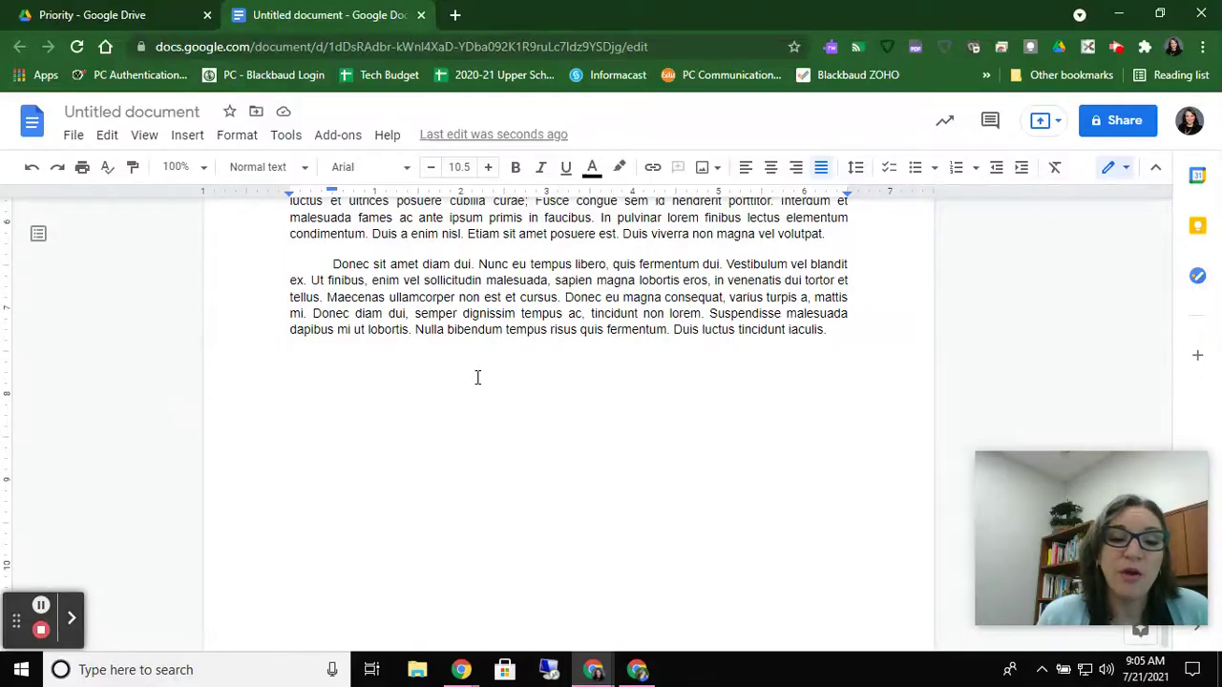
{"action": "left_click", "coordinate": [355, 249]}
{"action": "left_click", "coordinate": [334, 360]}
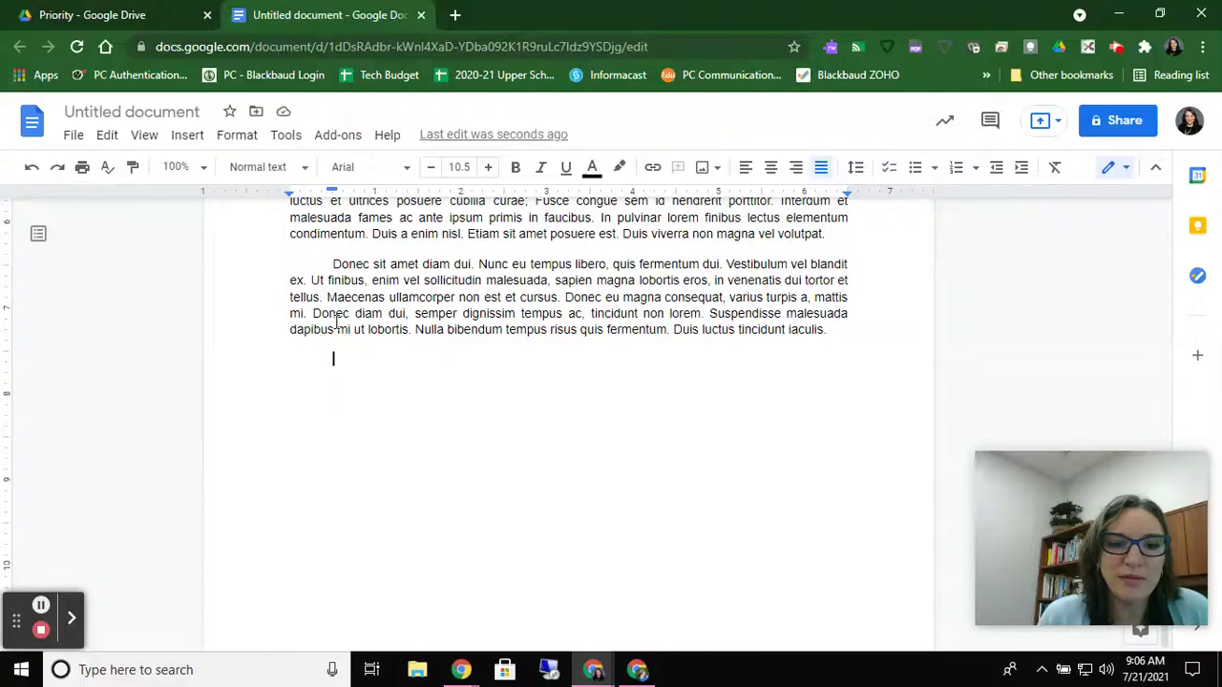
{"action": "left_click", "coordinate": [332, 250]}
{"action": "left_click", "coordinate": [836, 232]}
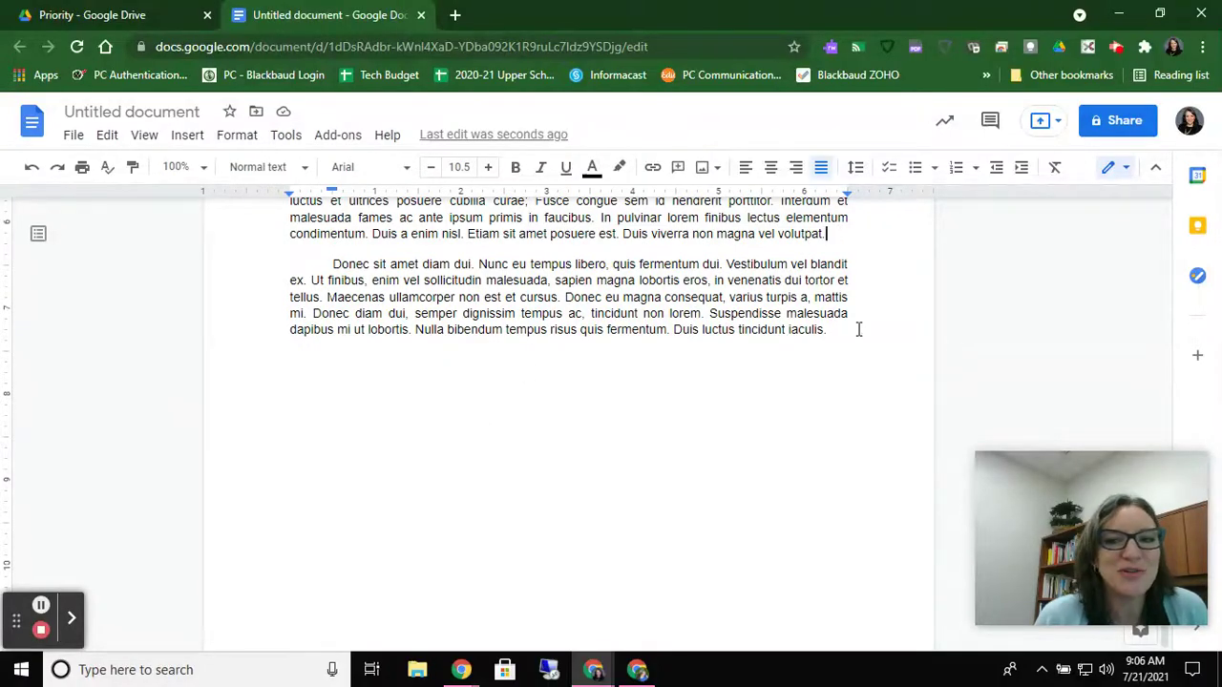
Step: Apply 'Remove space after paragraph' to all paragraphs via Line & paragraph spacing
{"action": "left_click_drag", "start_coordinate": [849, 331], "coordinate": [100, 5]}
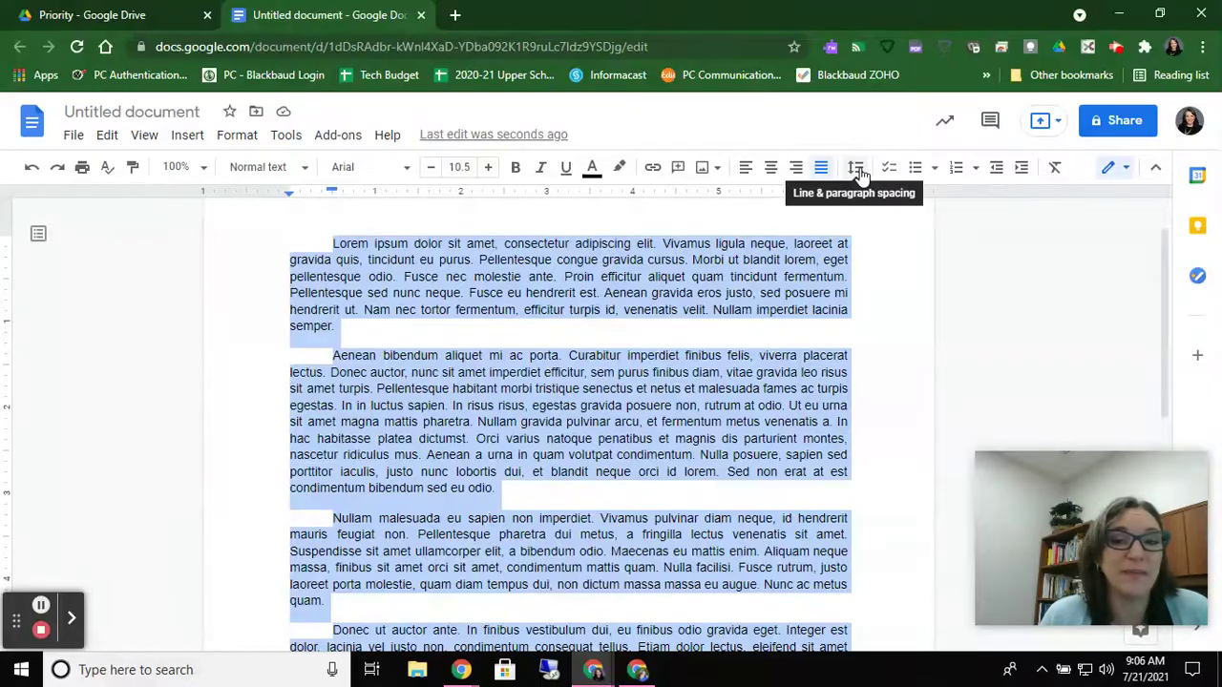
{"action": "left_click", "coordinate": [857, 170]}
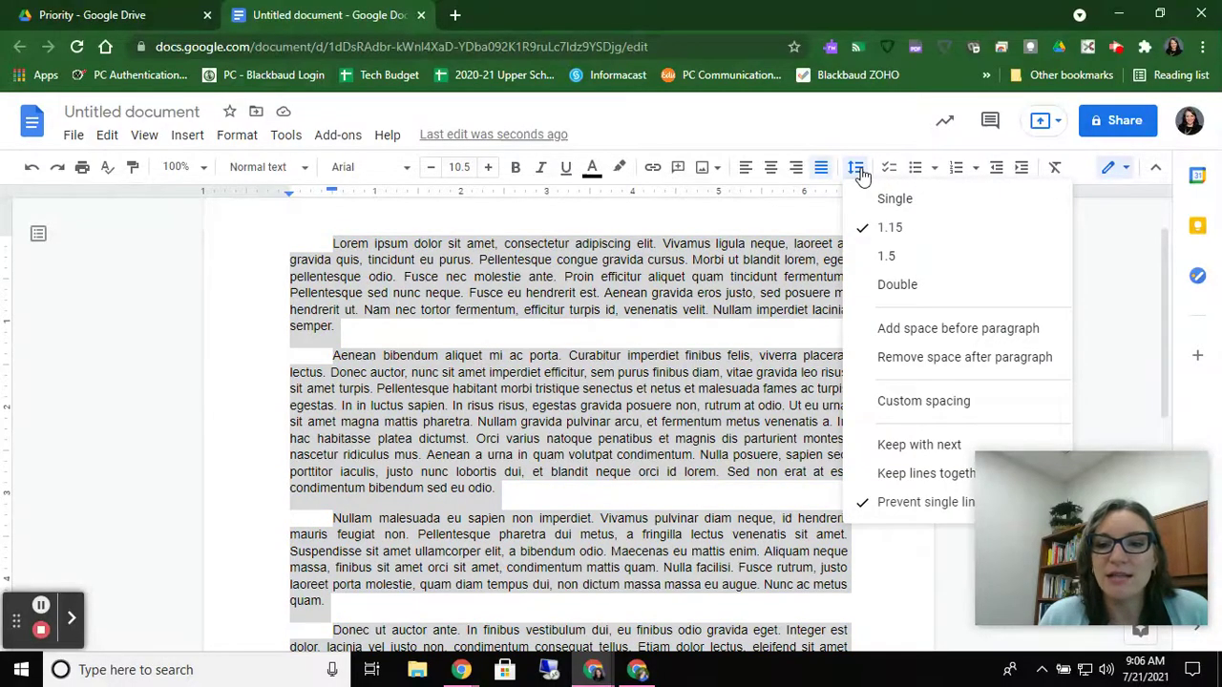
{"action": "left_click_drag", "start_coordinate": [1091, 539], "coordinate": [179, 128]}
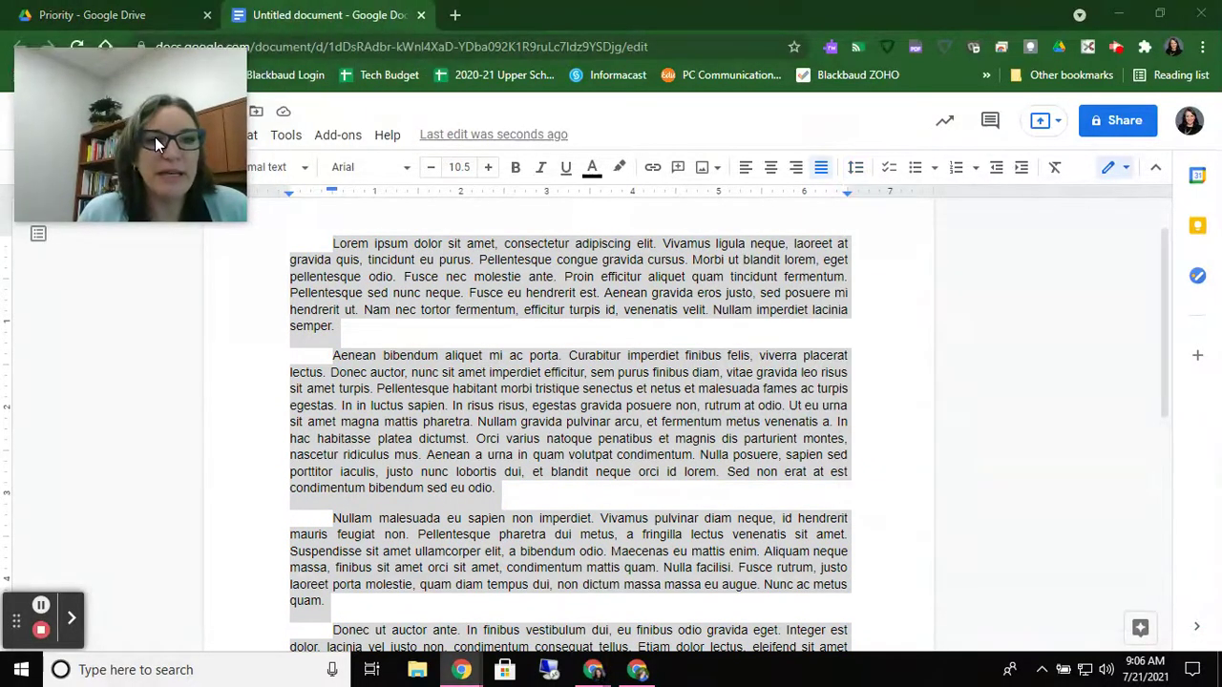
{"action": "left_click", "coordinate": [856, 169]}
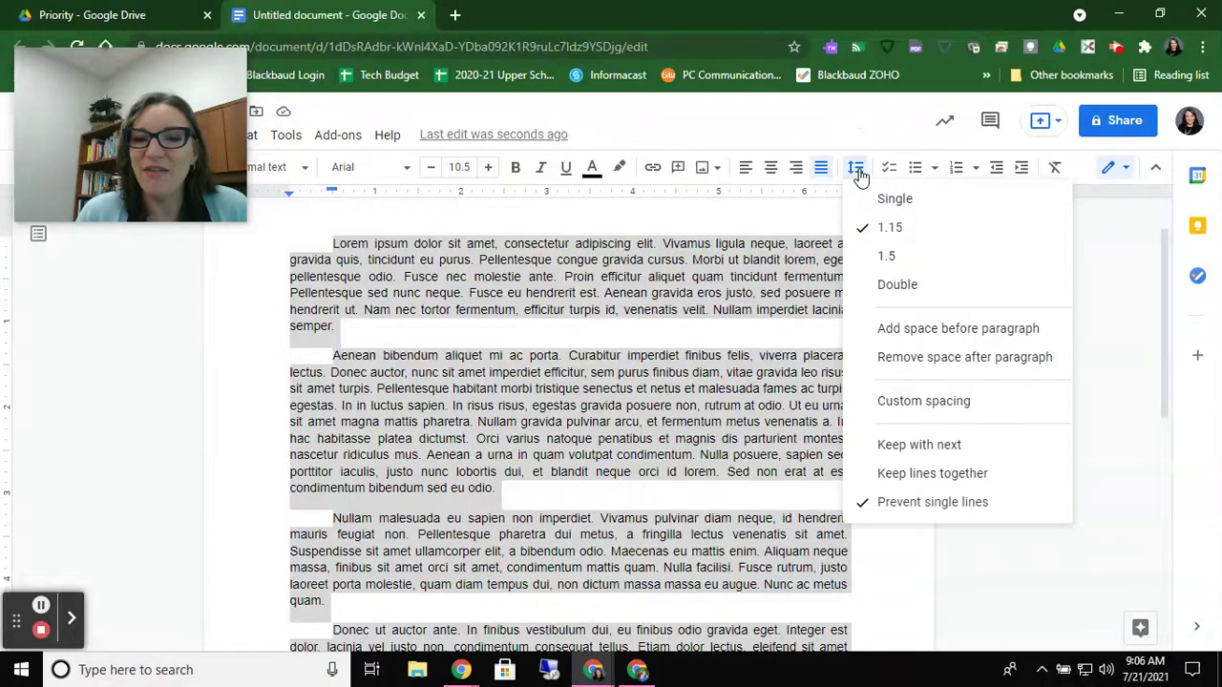
{"action": "left_click", "coordinate": [922, 359]}
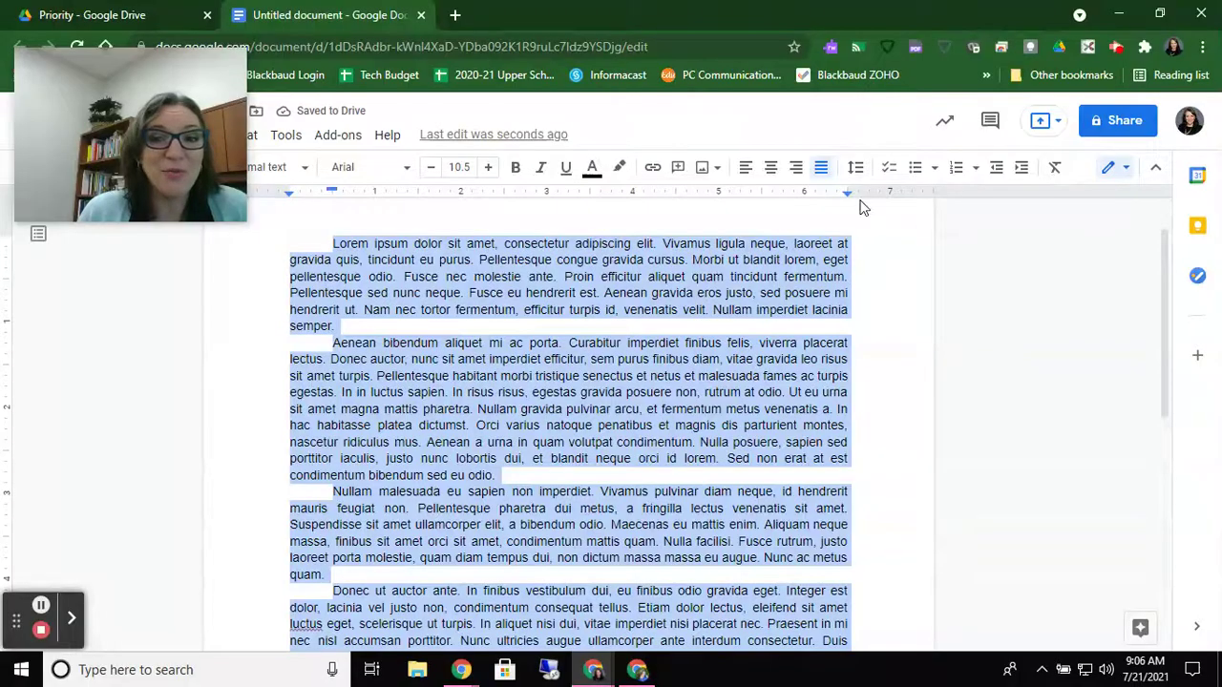
Step: Apply 'Add space after paragraph' from Line & paragraph spacing
{"action": "left_click", "coordinate": [855, 167]}
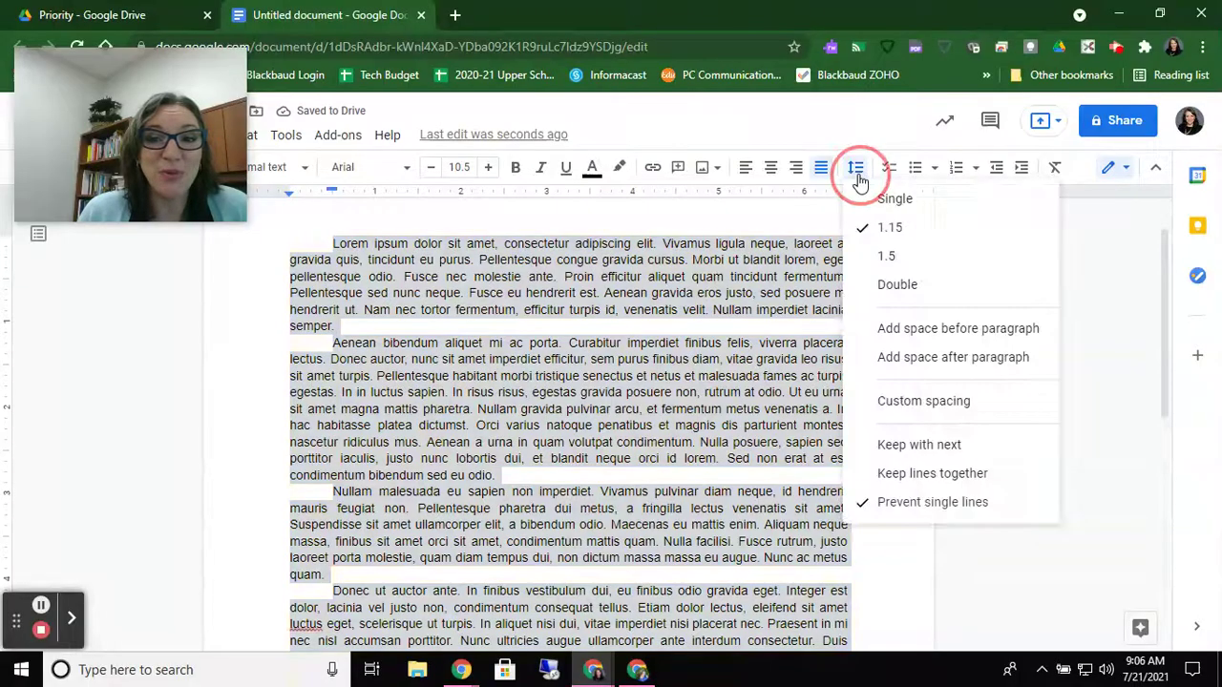
{"action": "left_click", "coordinate": [919, 359]}
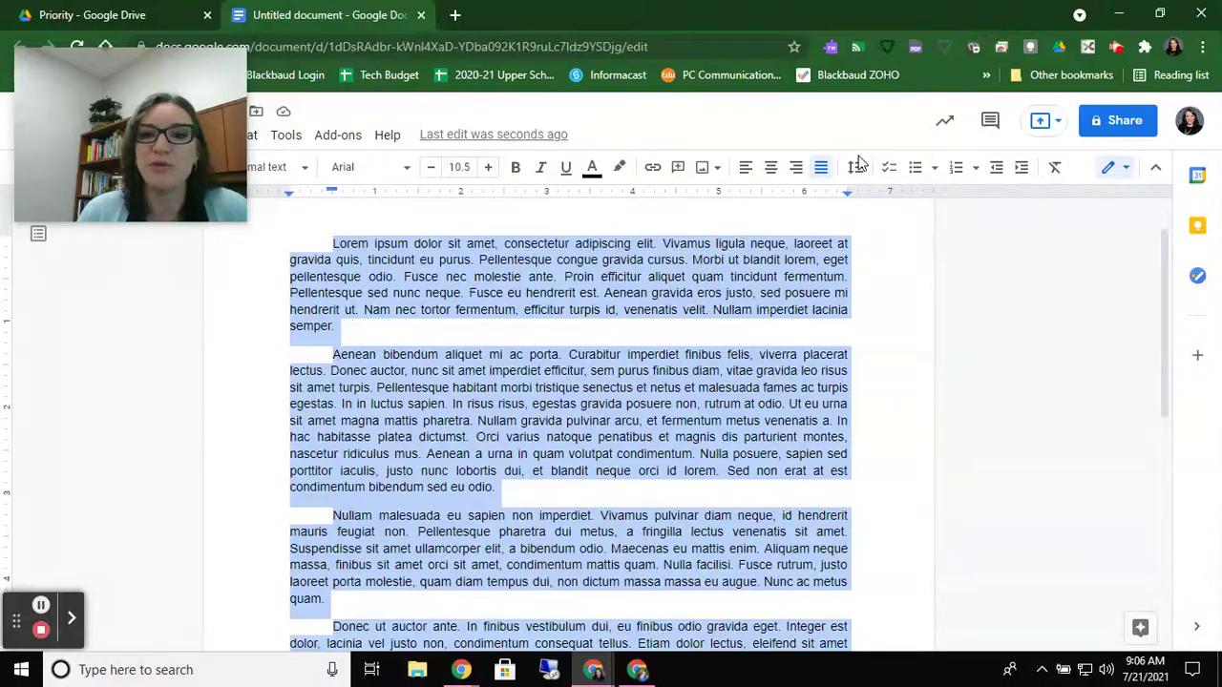
Step: Remove space after paragraphs again and set the line spacing to Double
{"action": "left_click", "coordinate": [856, 167]}
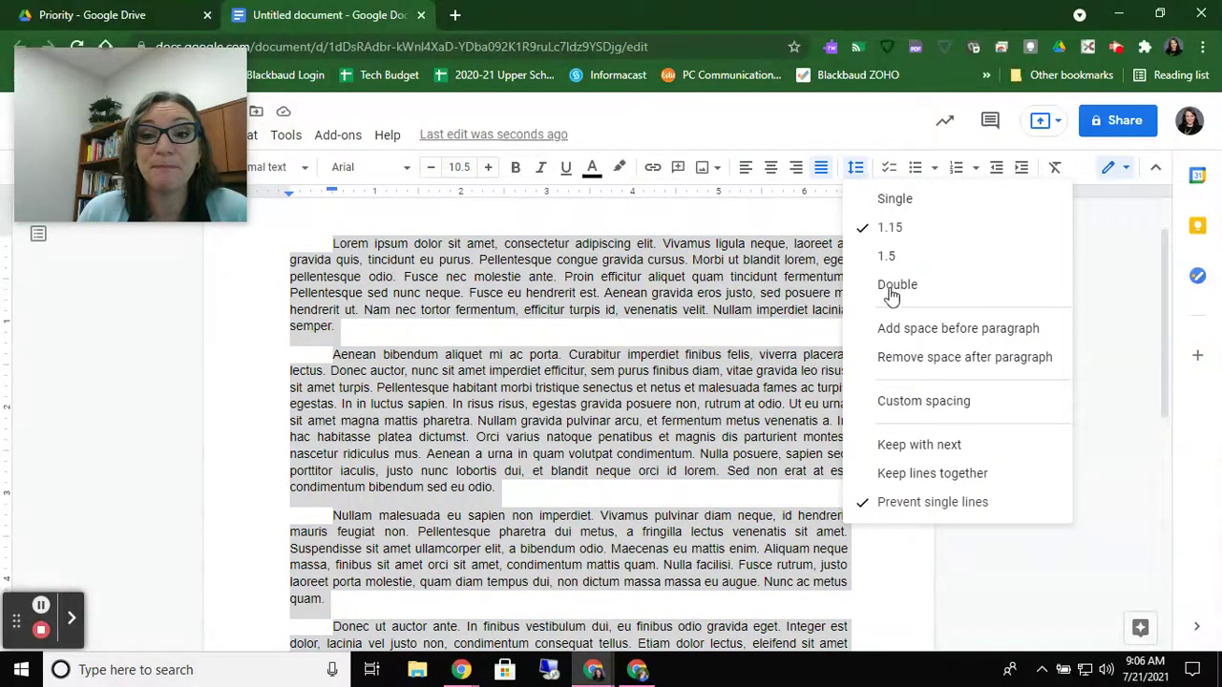
{"action": "left_click", "coordinate": [914, 361]}
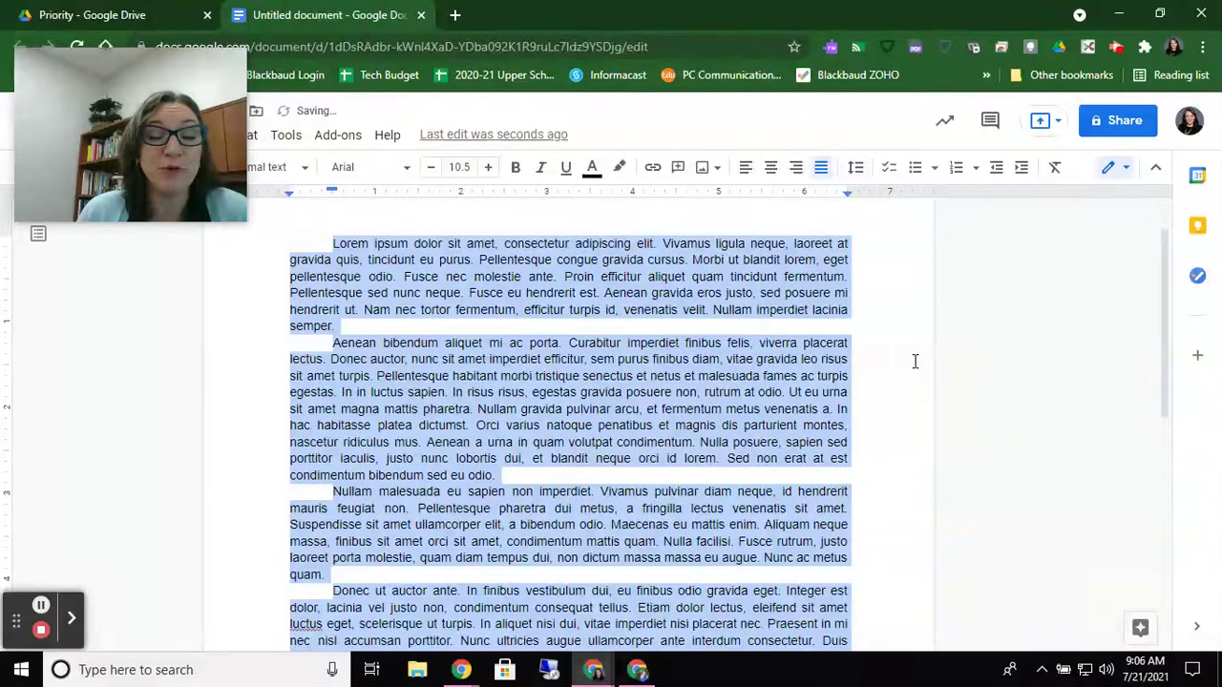
{"action": "left_click", "coordinate": [855, 170]}
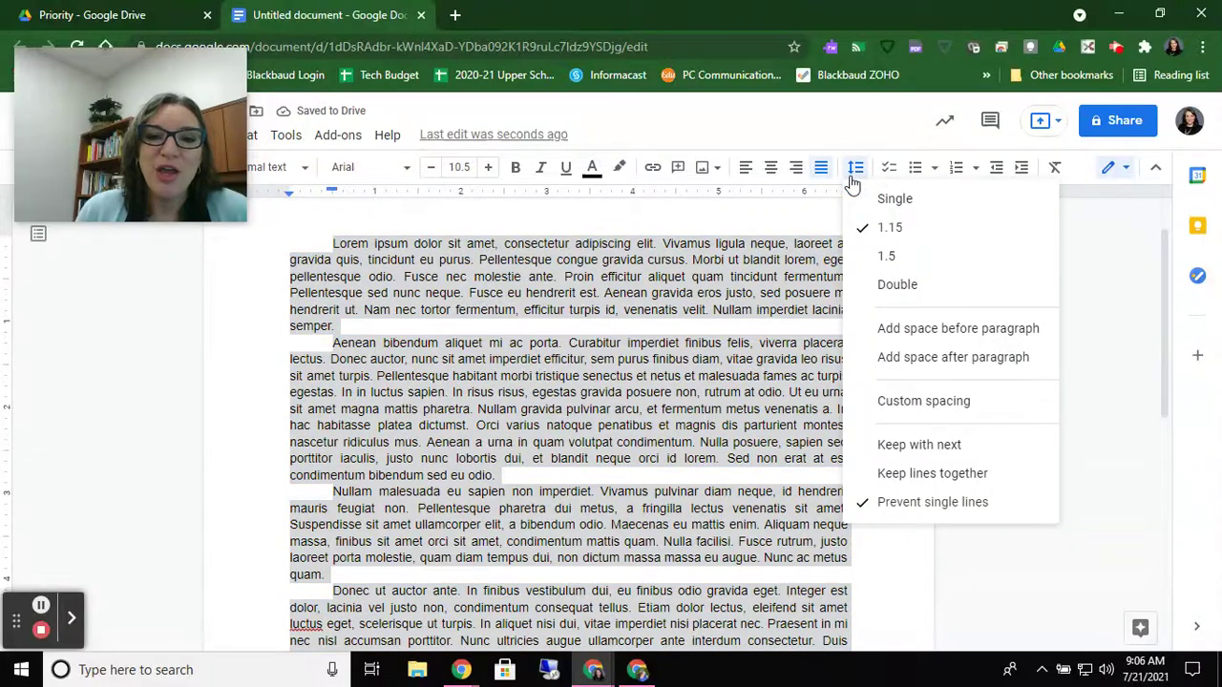
{"action": "left_click", "coordinate": [906, 285]}
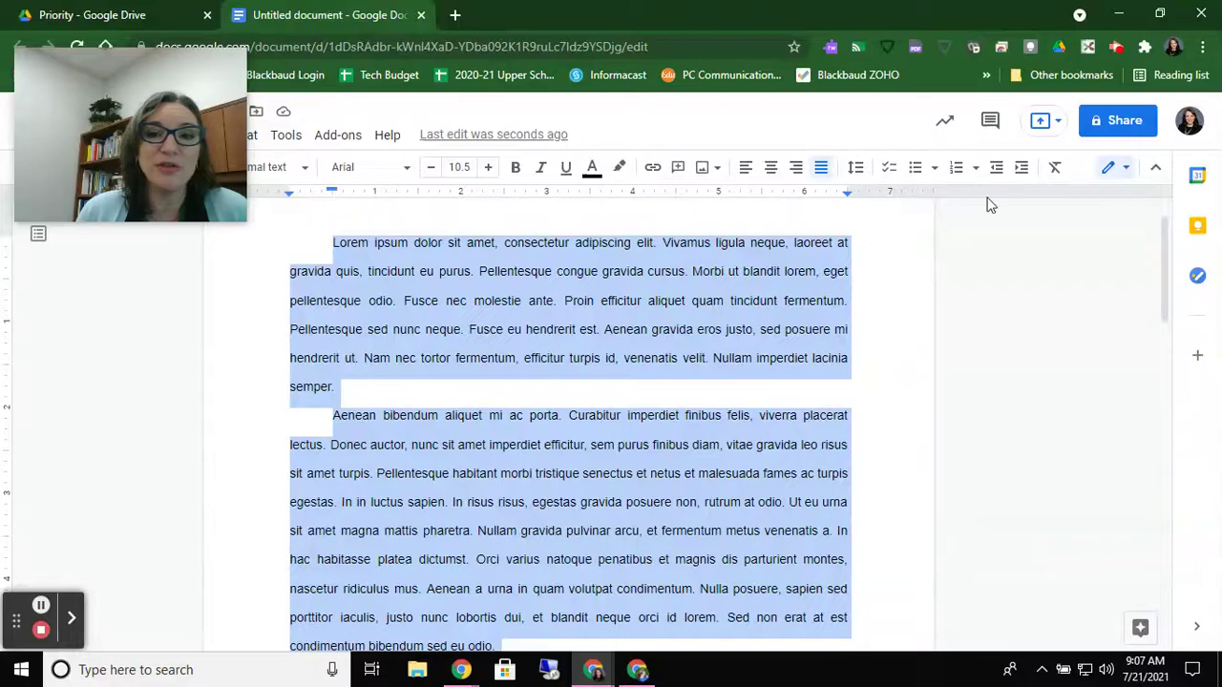
{"action": "left_click", "coordinate": [848, 170]}
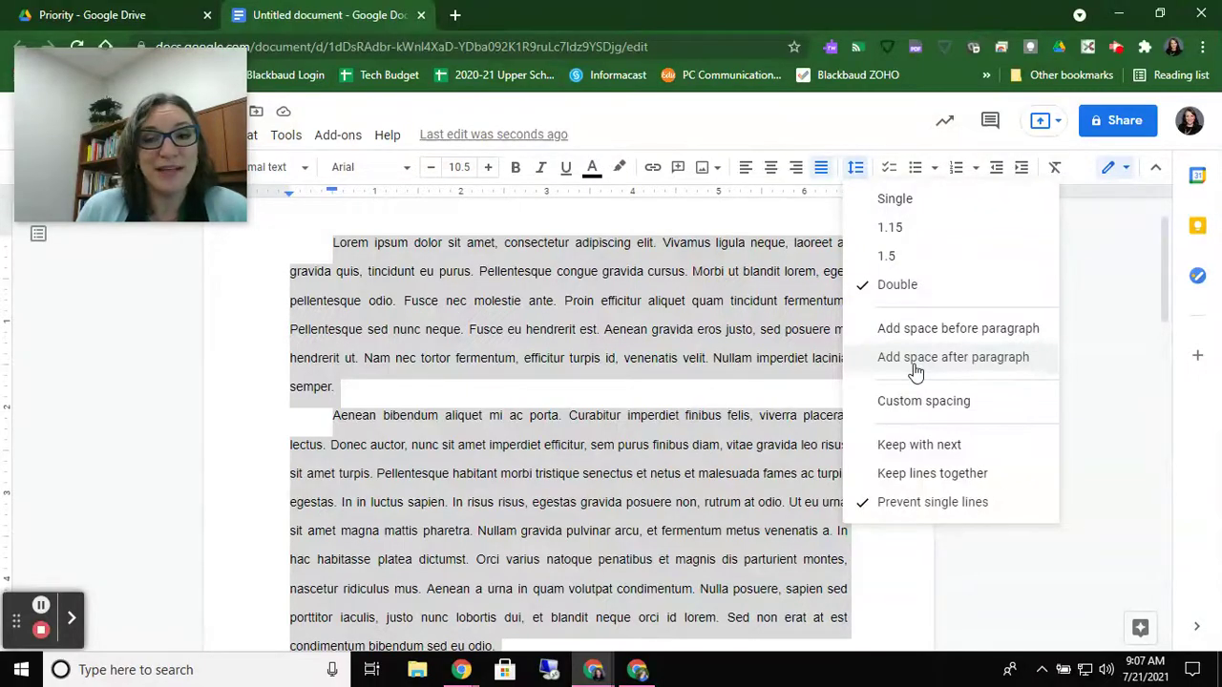
{"action": "left_click", "coordinate": [1104, 322]}
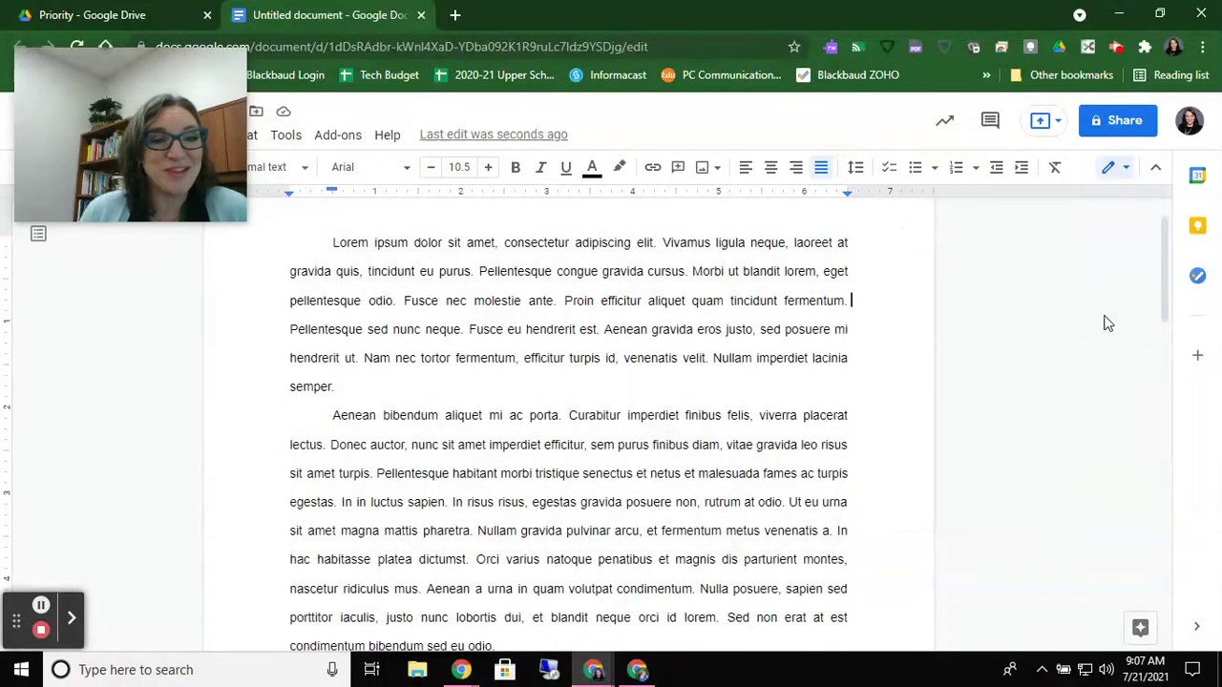